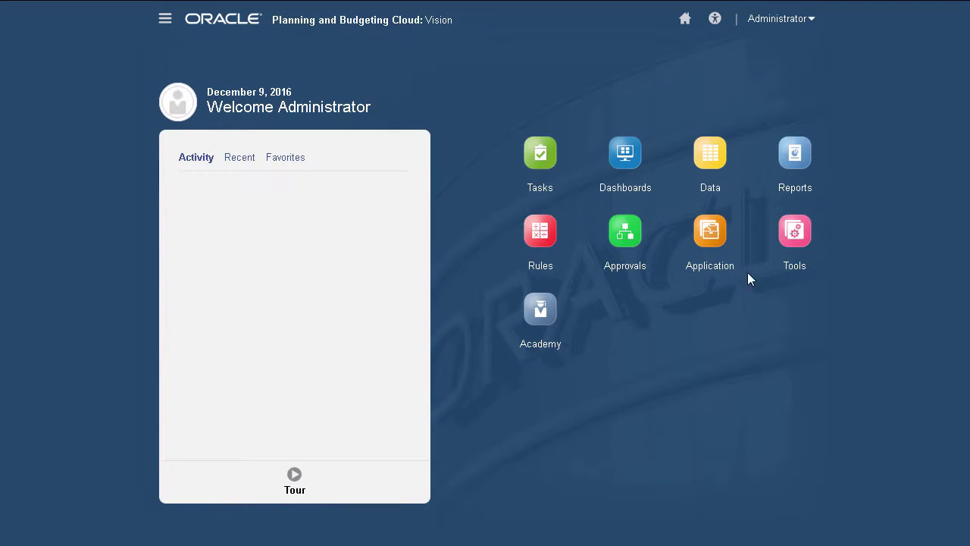
From the application overview's Dimensions list, start a new metadata export for the Vision dimensions.
click(711, 235)
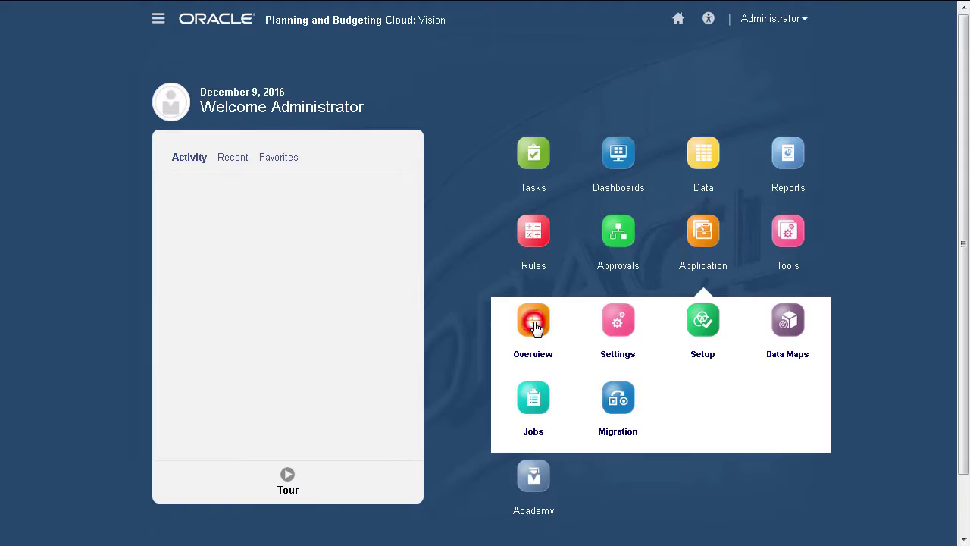
click(539, 320)
click(191, 157)
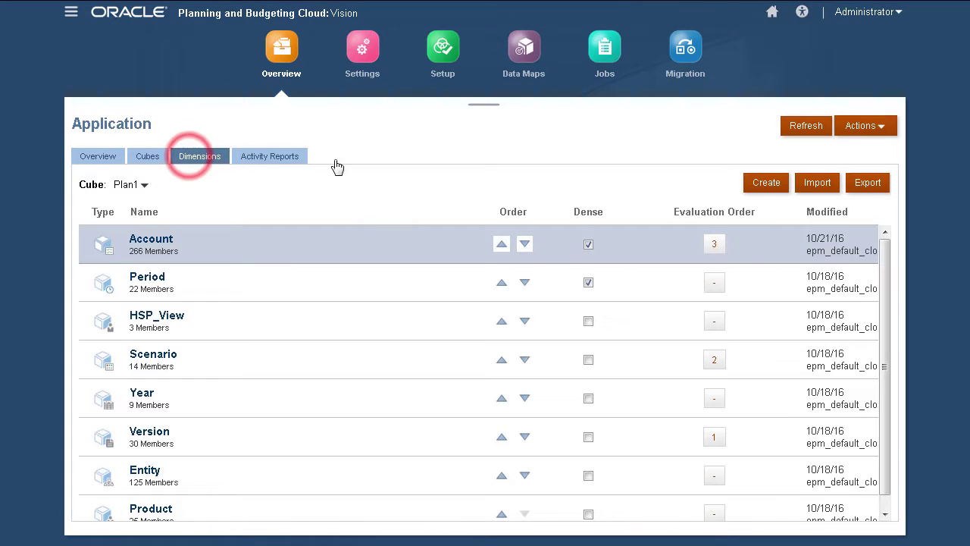
click(864, 186)
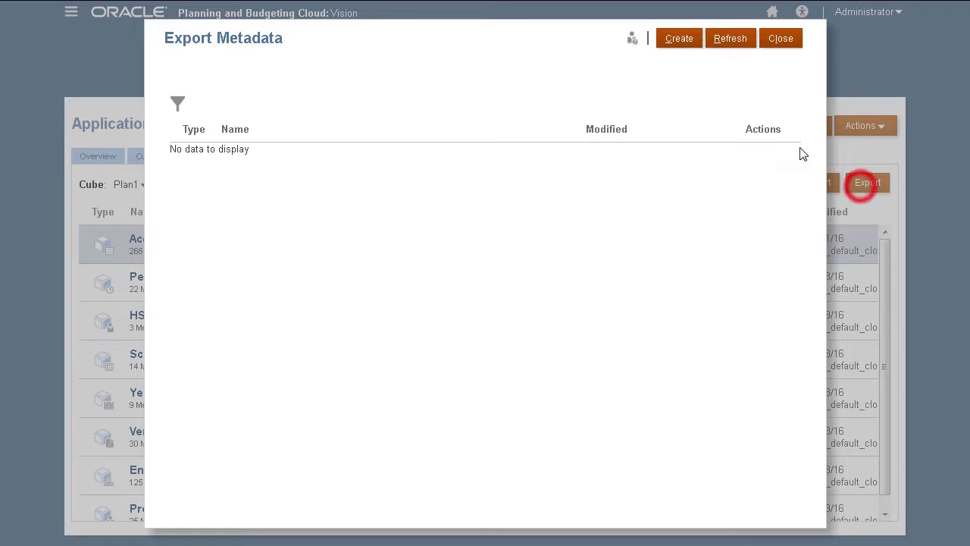
click(678, 40)
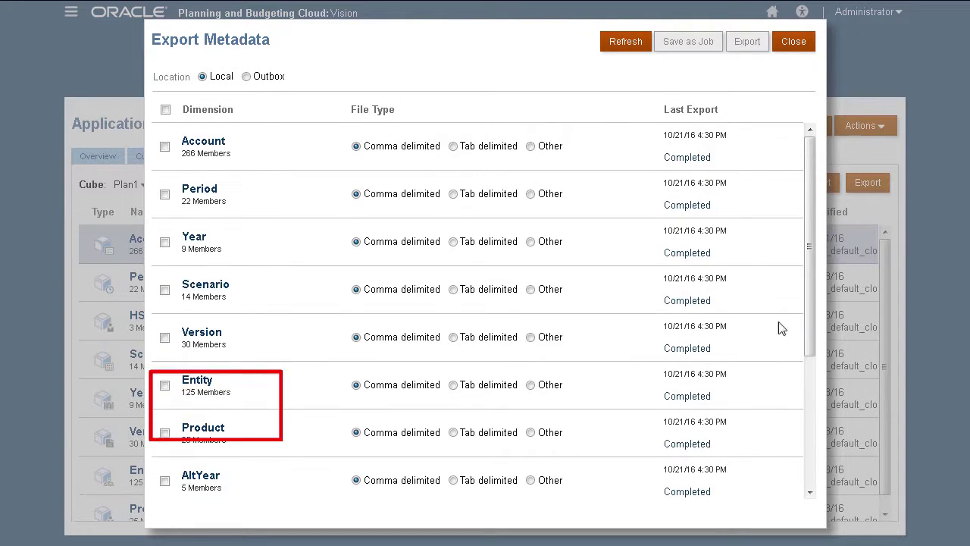
Select every dimension, including Account, Period and Year, for the local export.
click(809, 395)
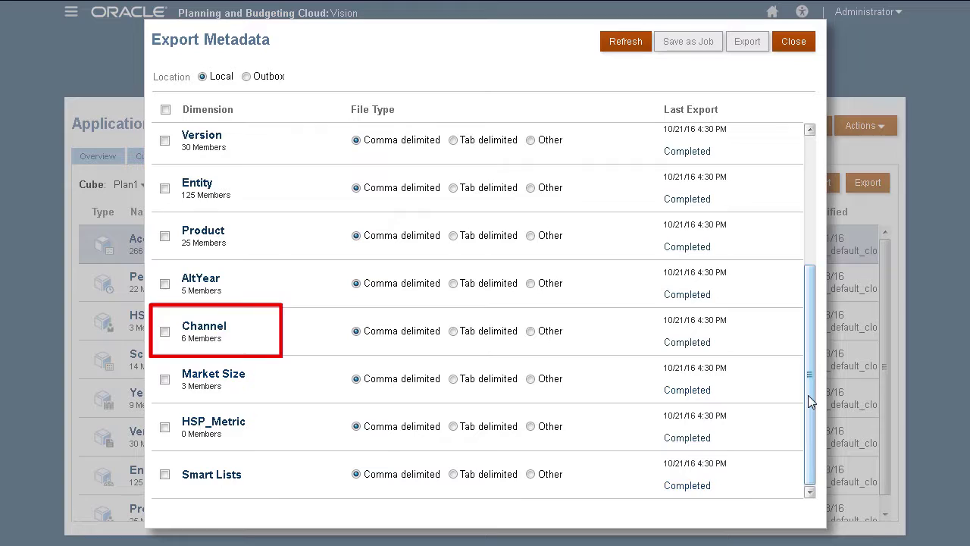
scroll(808, 395, up, 5)
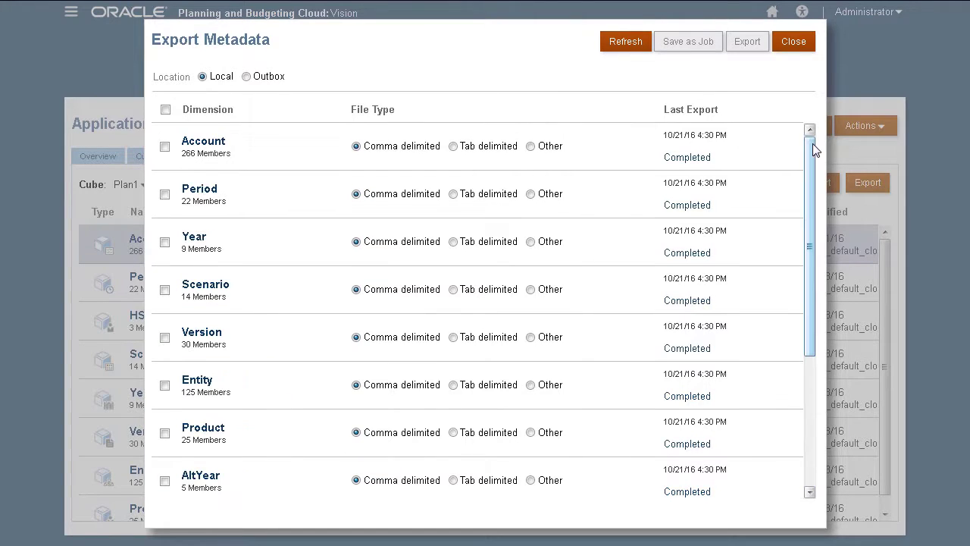
click(165, 147)
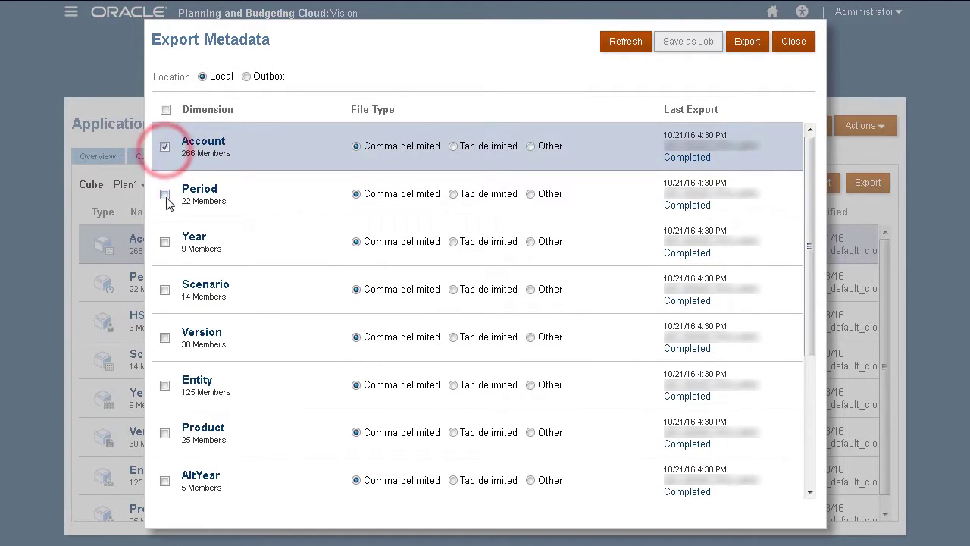
click(165, 194)
click(165, 243)
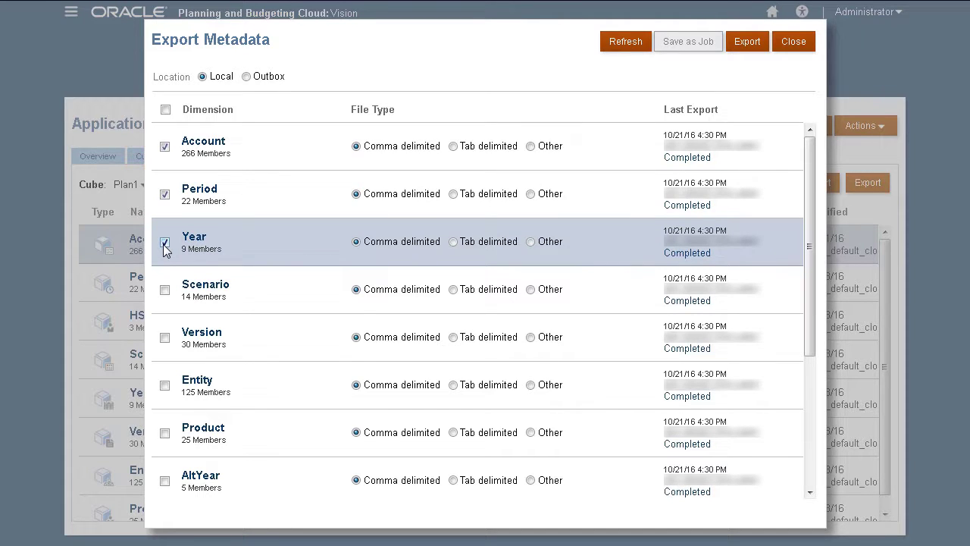
click(166, 110)
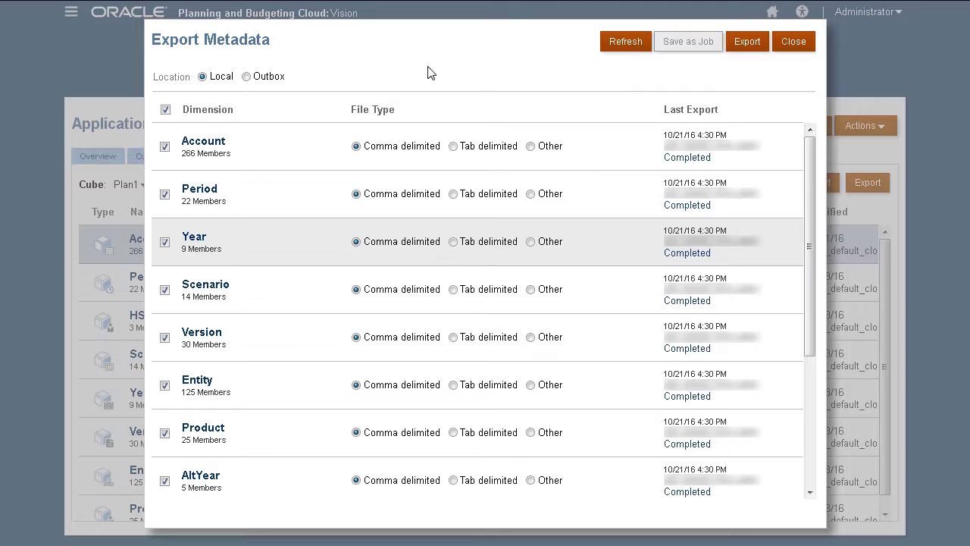
Export the dimensions and save ExportedMetadataFile.zip in the Vision Backup folder.
click(747, 44)
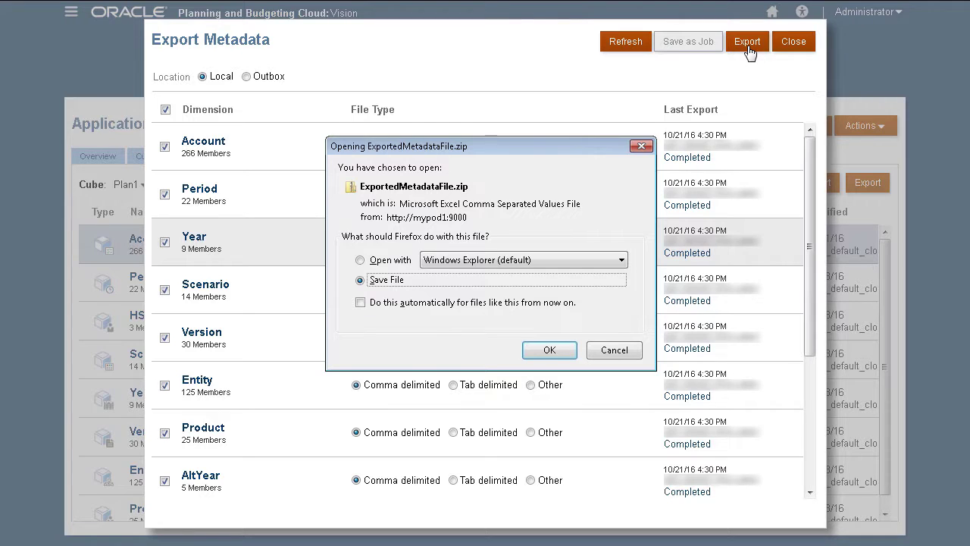
click(550, 350)
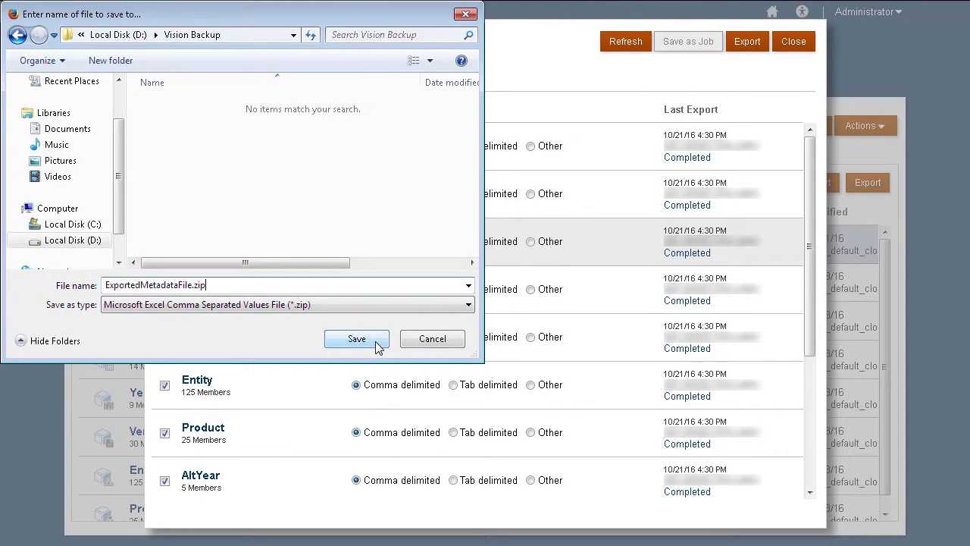
click(356, 338)
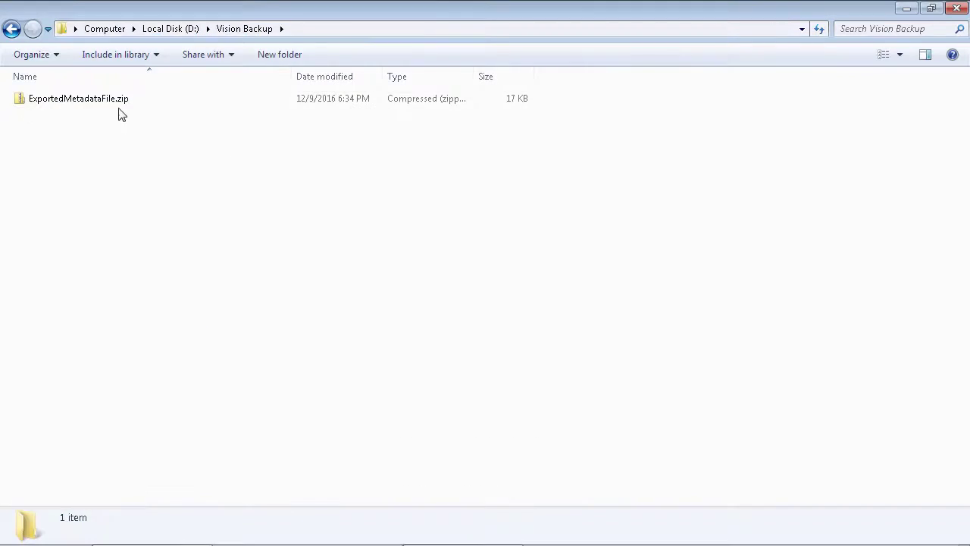
Extract ExportedMetadataFile.zip and open the Account CSV from the extracted folder.
click(117, 106)
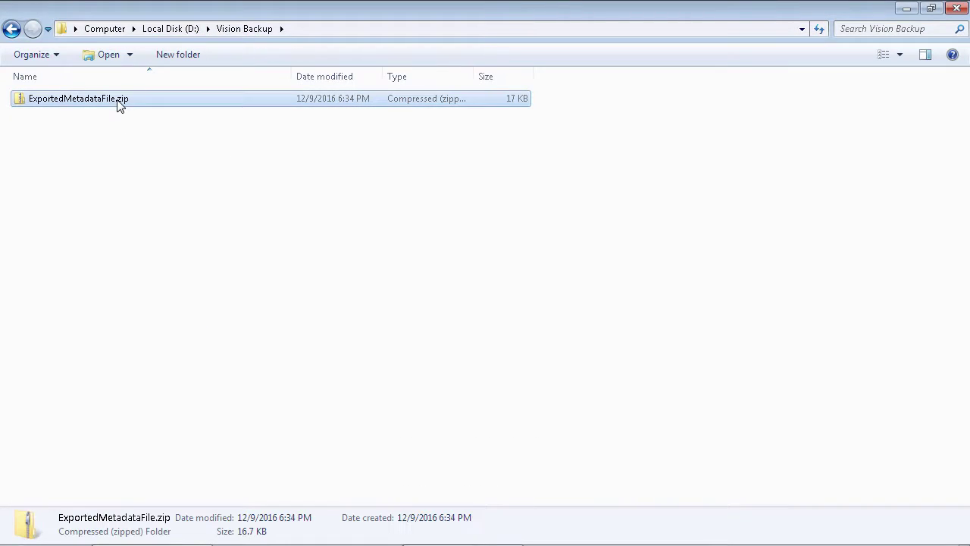
right_click(117, 107)
click(154, 147)
double_click(104, 100)
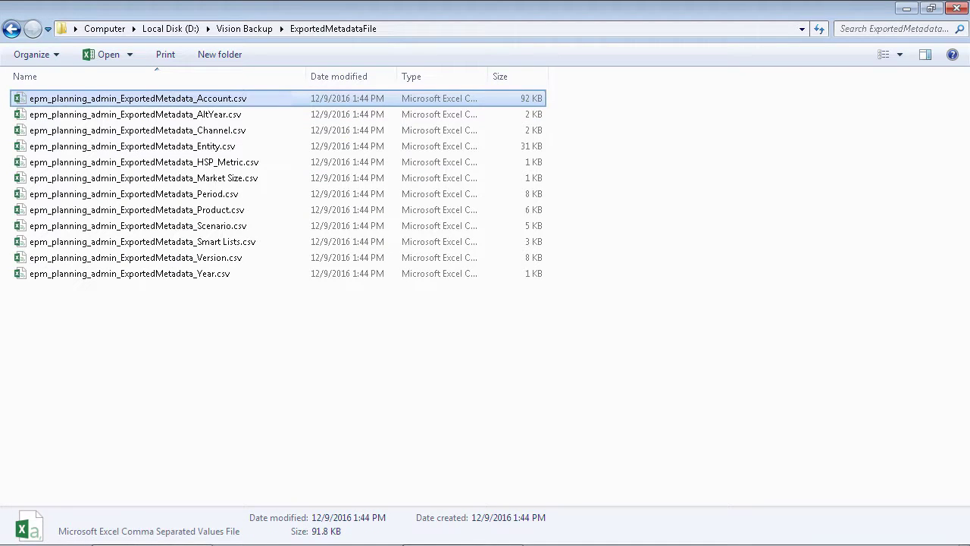
double_click(253, 101)
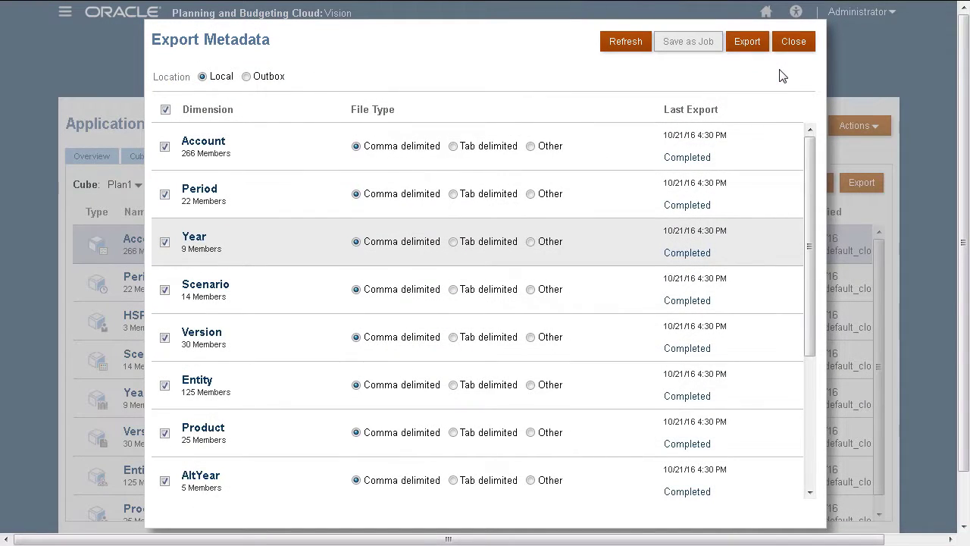
Refresh the export list, switch the location to Outbox and select all dimensions.
click(617, 43)
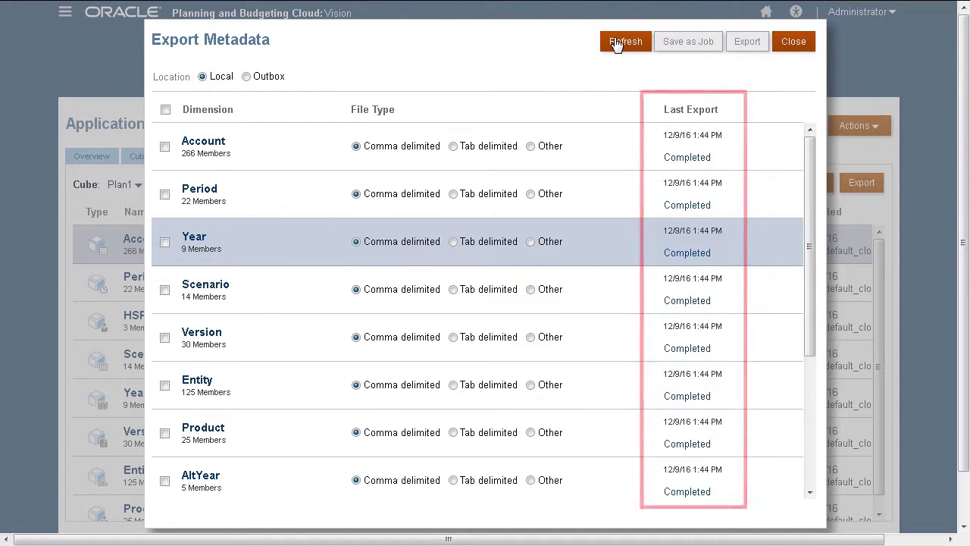
click(246, 77)
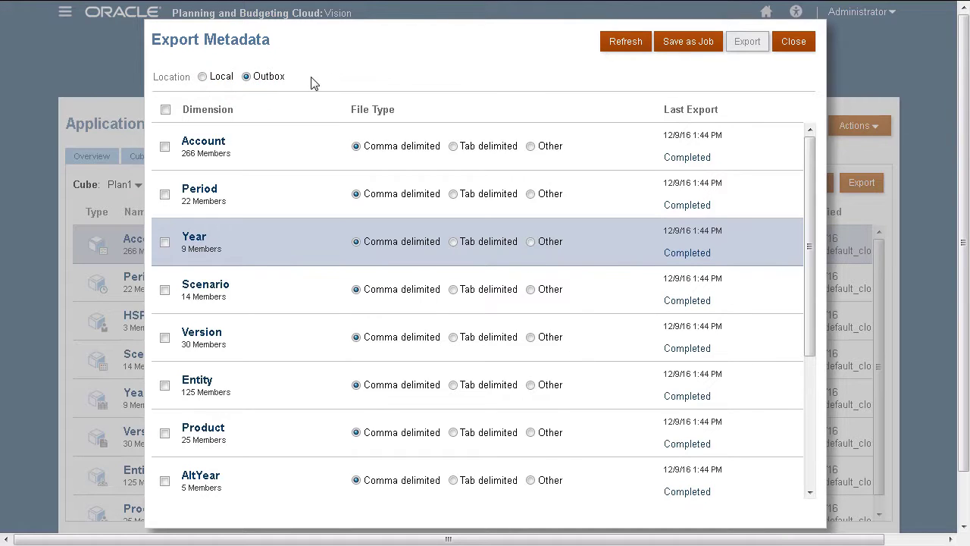
click(165, 109)
Save the export settings as a job named 'Export Metadata 1216' and close the dialogs.
click(690, 44)
click(449, 276)
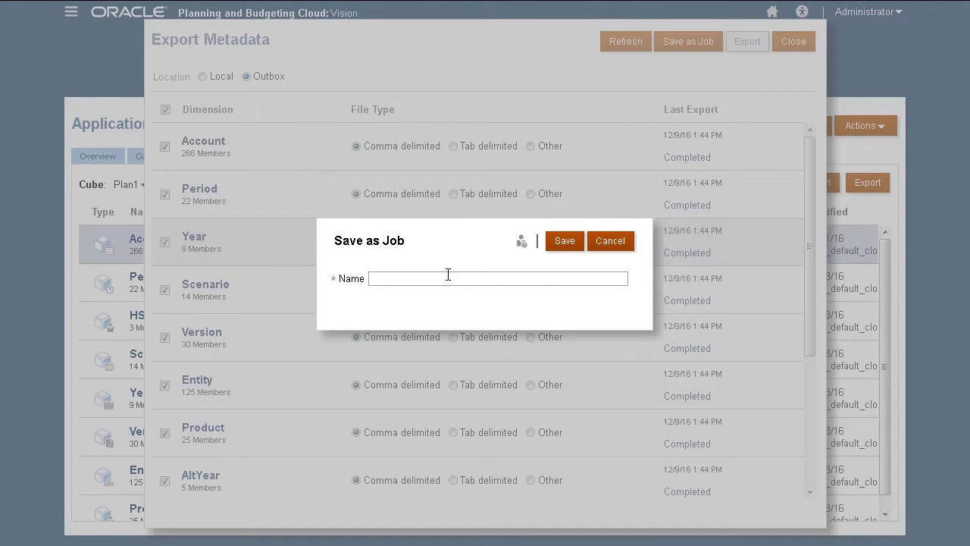
text(Export Metadata 1216)
click(565, 241)
click(515, 275)
click(778, 50)
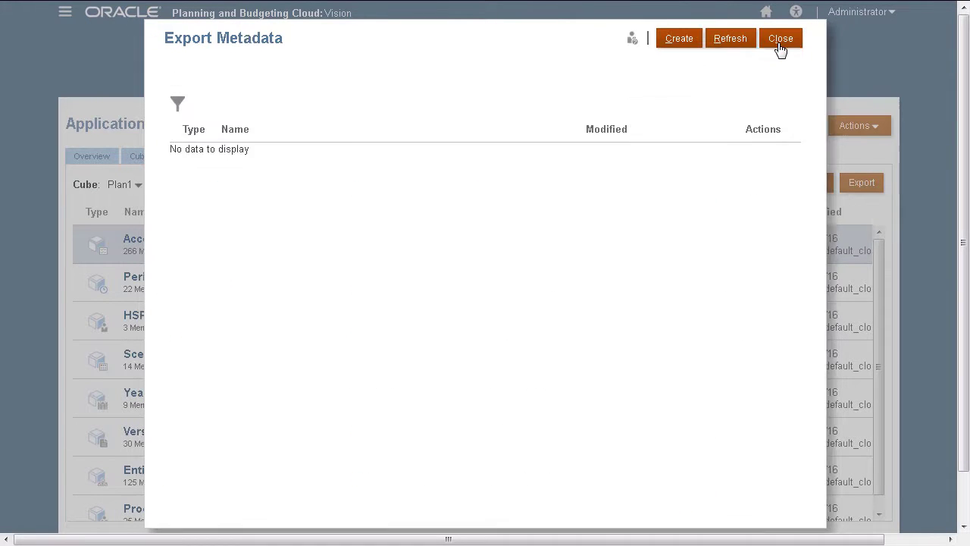
On the Jobs page, schedule a new Export Metadata job set to Run Now.
click(781, 47)
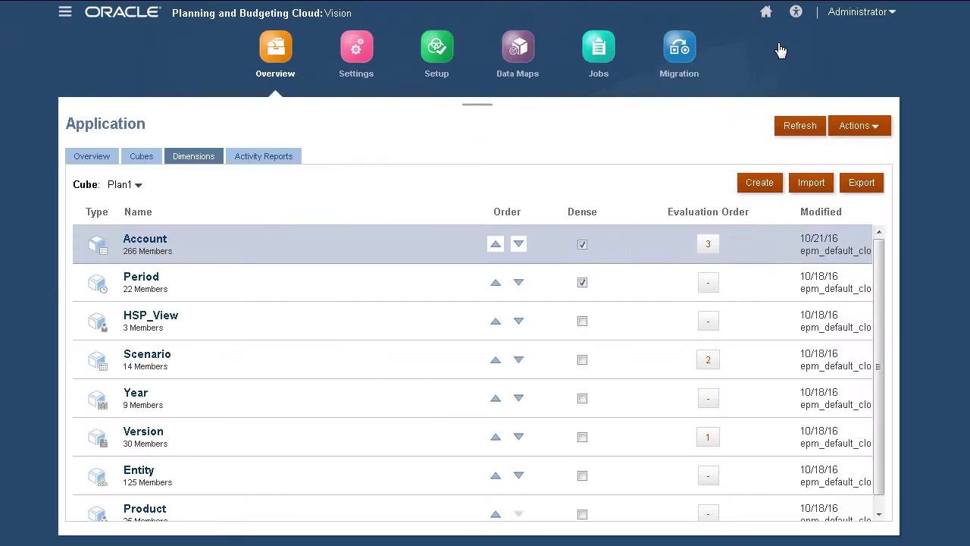
click(600, 51)
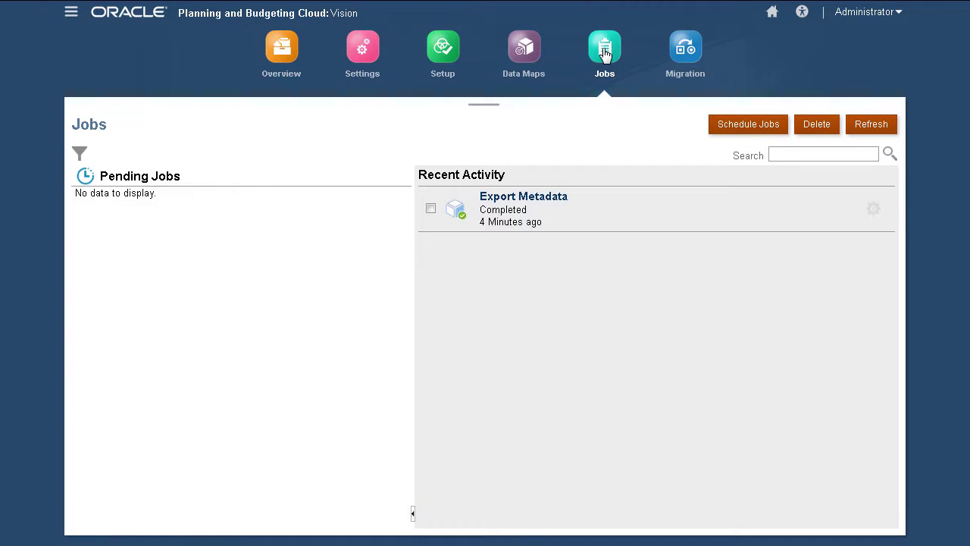
click(724, 129)
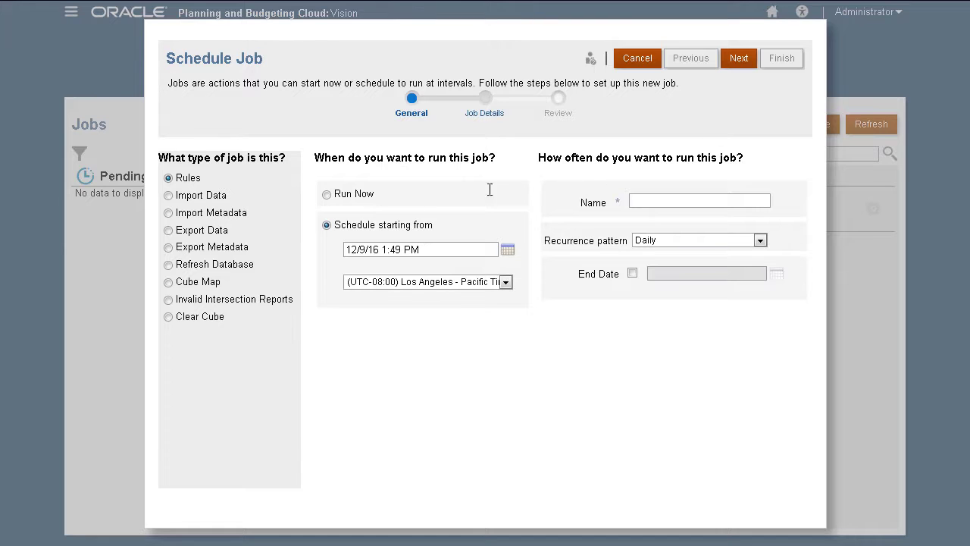
click(169, 247)
click(759, 241)
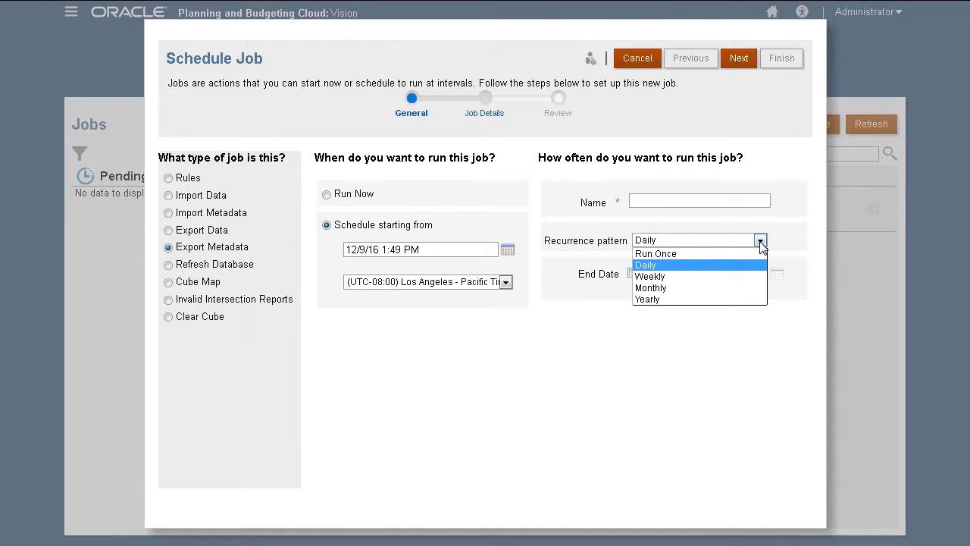
click(760, 241)
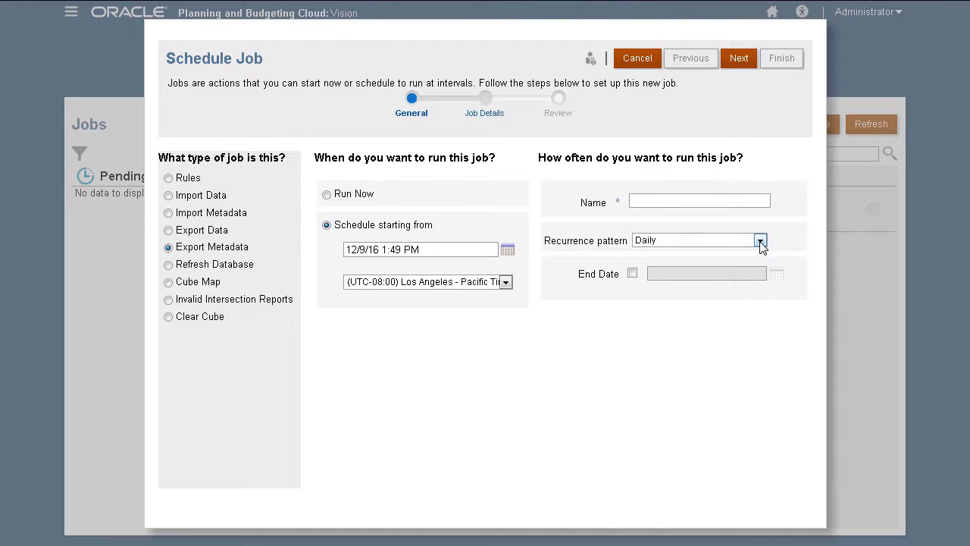
click(327, 194)
Choose the Export Metadata 1216 job and finish to launch it.
click(743, 65)
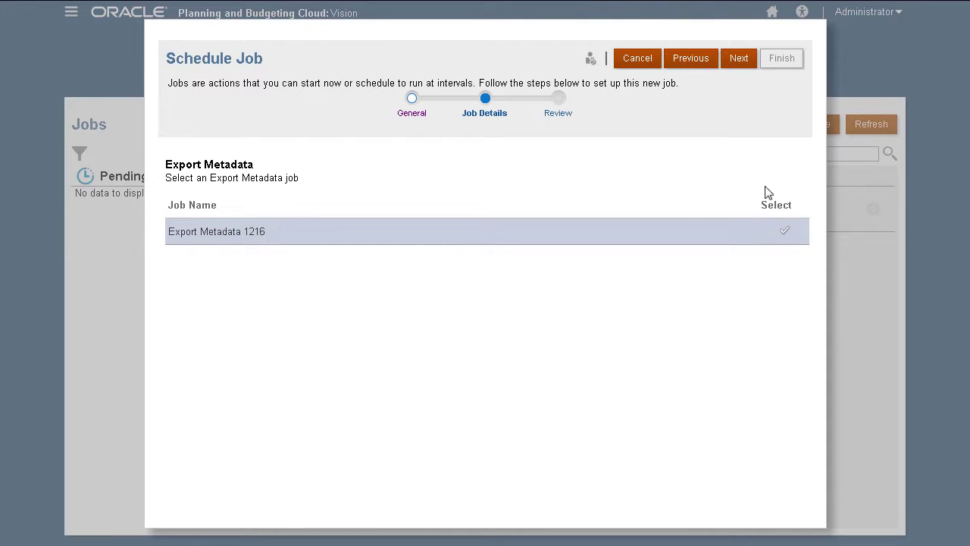
click(785, 232)
click(739, 59)
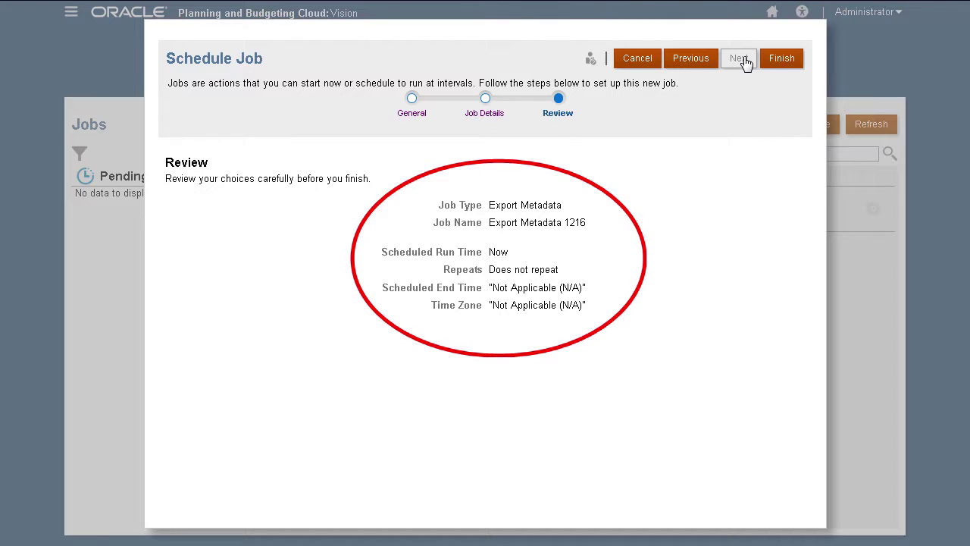
click(774, 60)
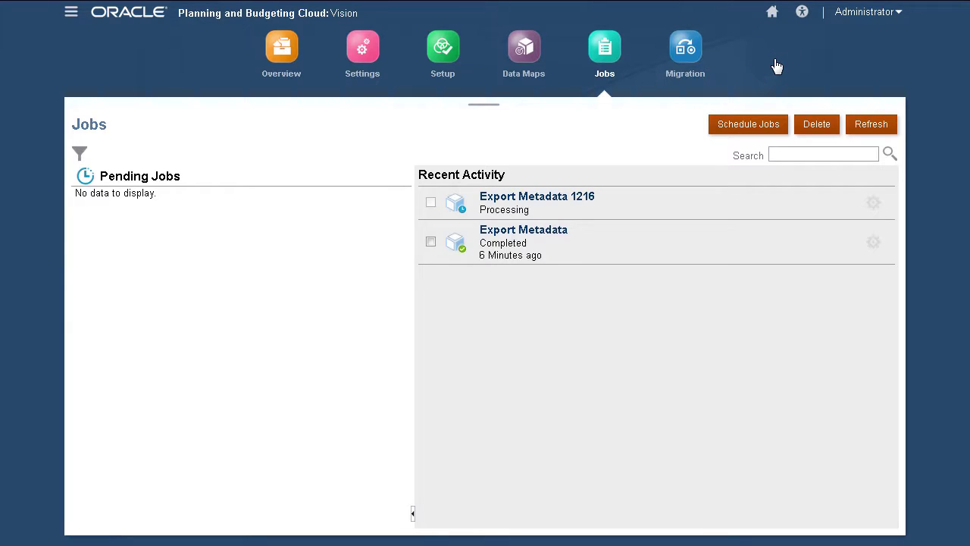
Refresh the job list, check the Export Metadata 1216 details, then return to Overview.
click(862, 134)
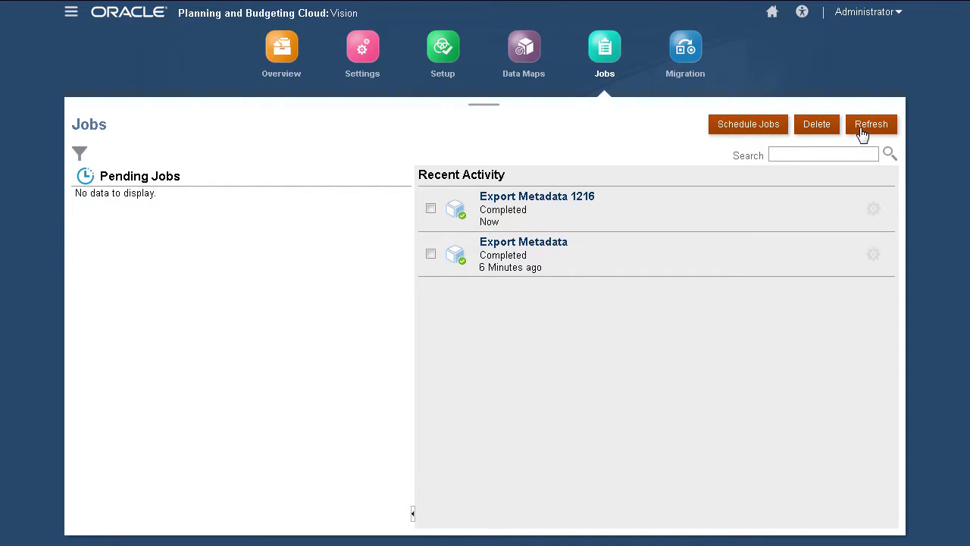
click(575, 199)
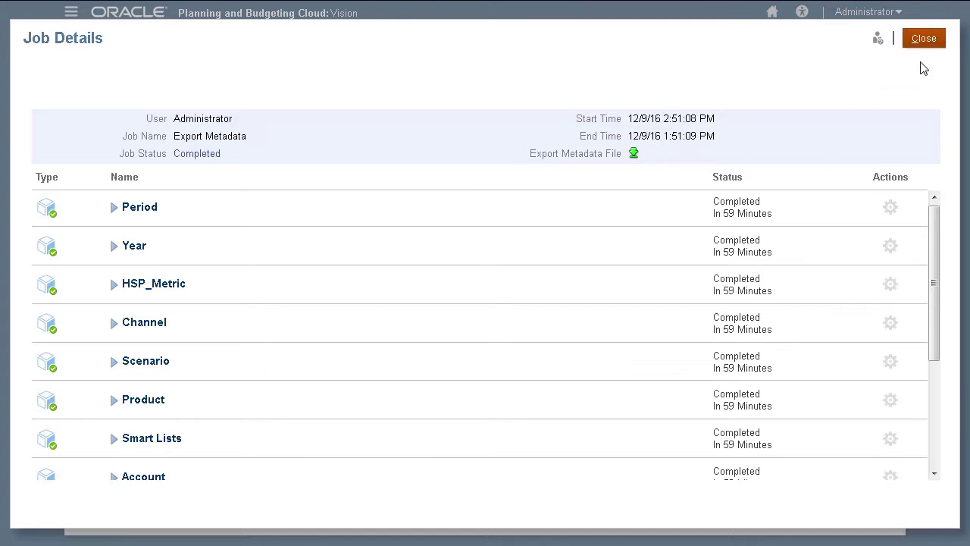
click(925, 40)
click(282, 50)
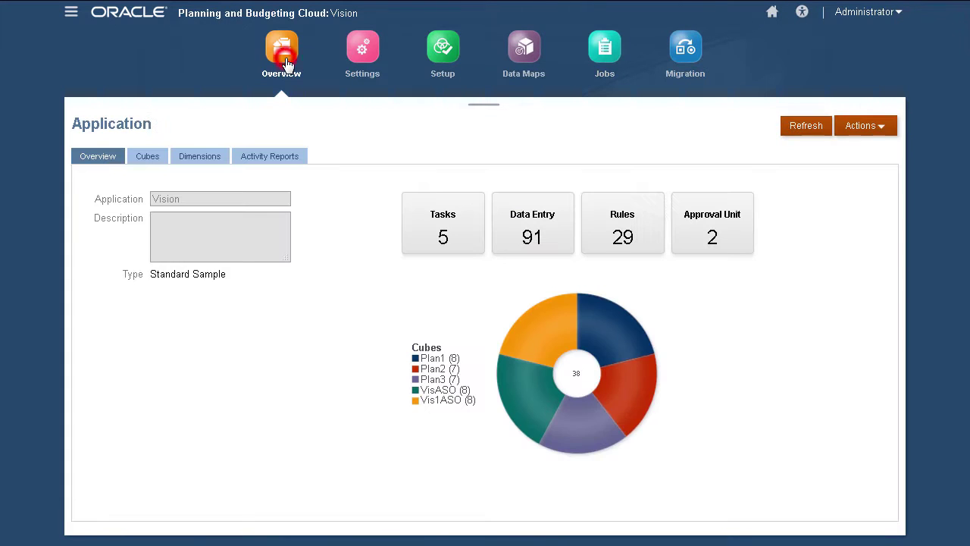
click(864, 126)
click(834, 302)
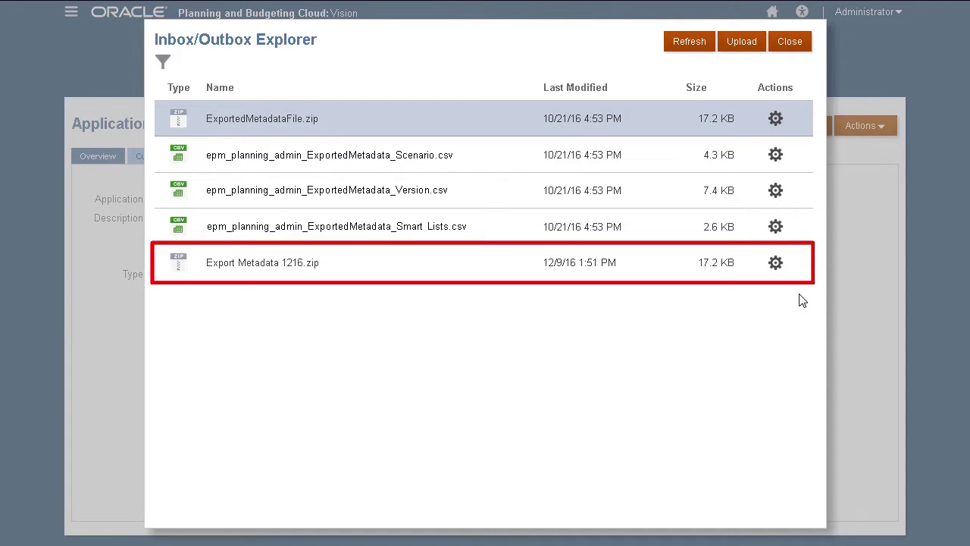
click(776, 264)
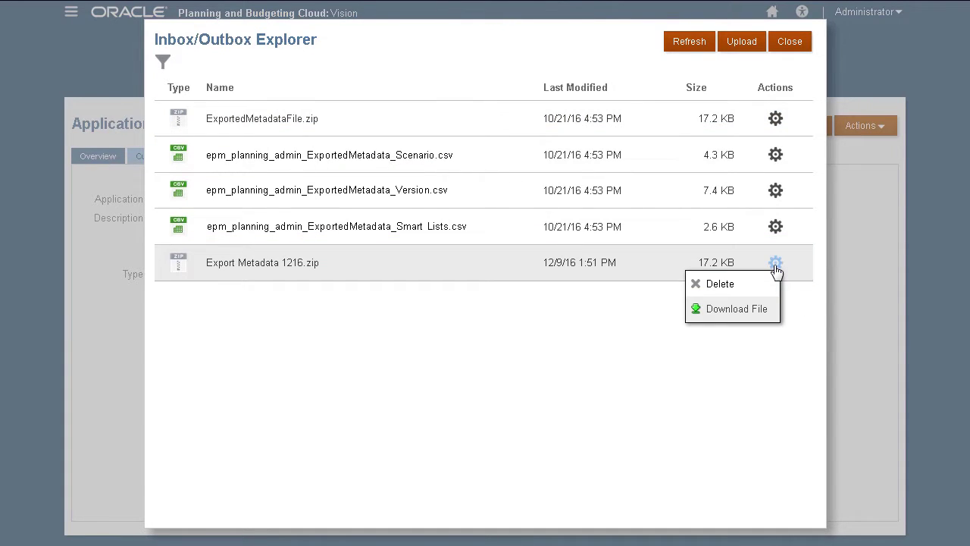
click(795, 300)
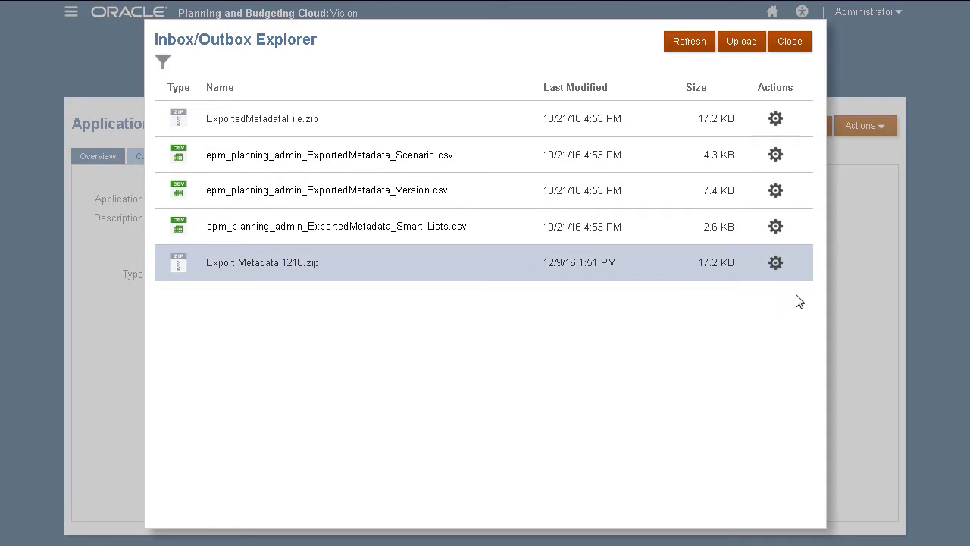
click(790, 43)
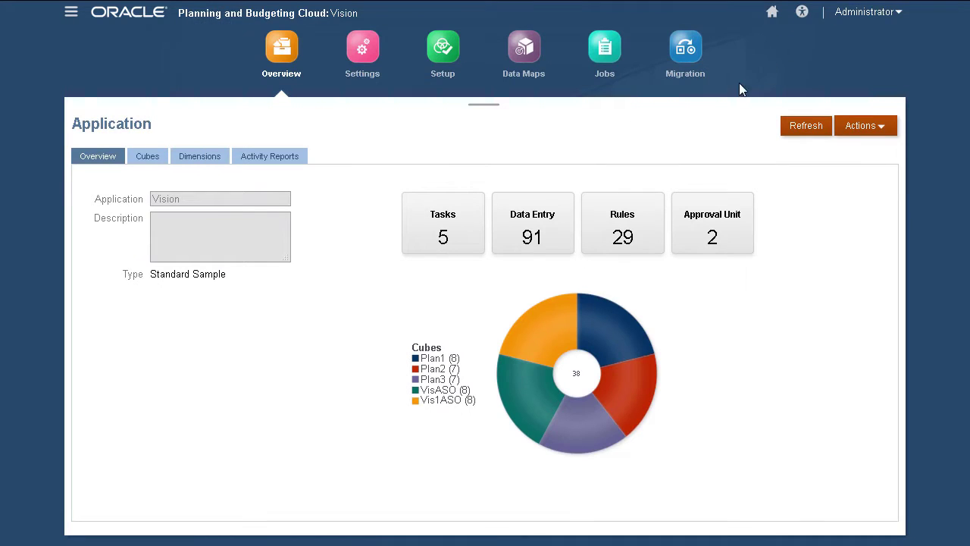